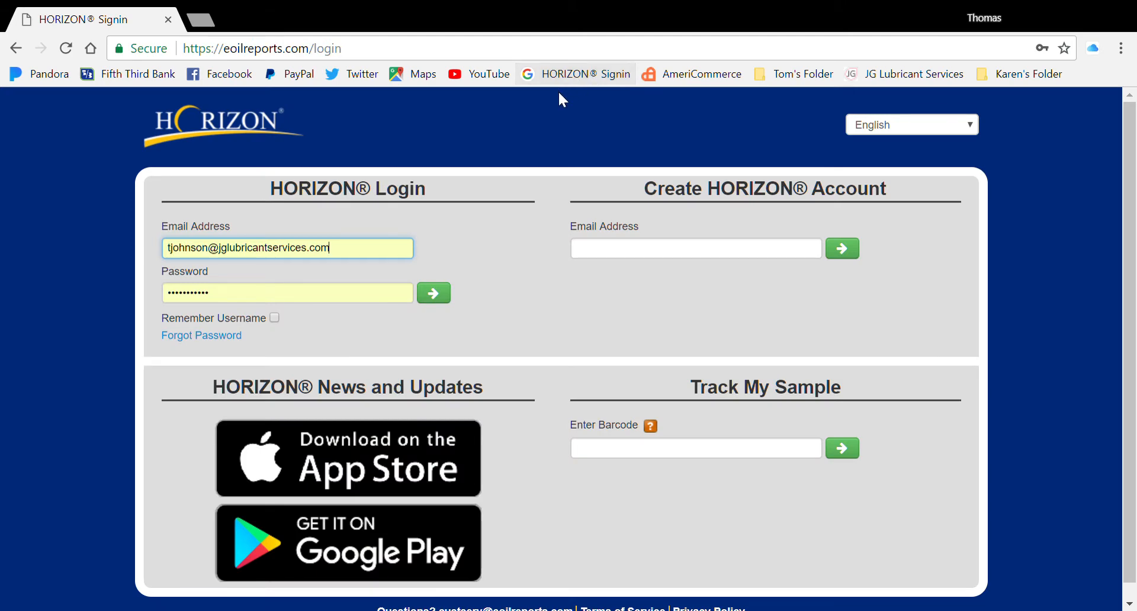
Sign in to HORIZON with the account email and password.
left_click(445, 296)
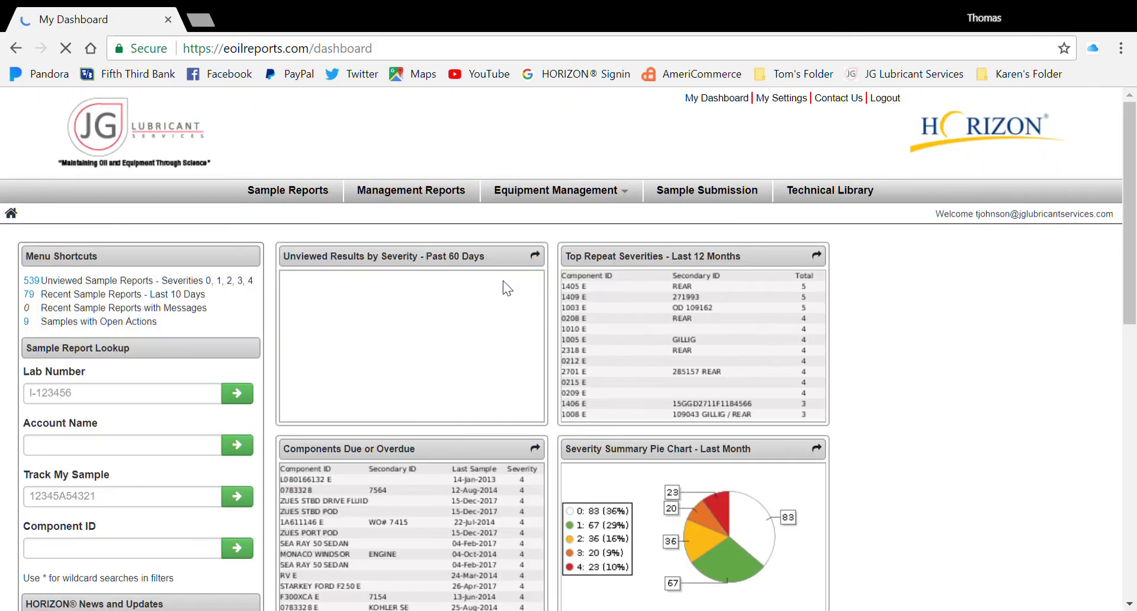
Under Add Equipment, filter accounts by 'jg' and continue with JG LUBRICANT SERVICES, LLC.
left_click(580, 202)
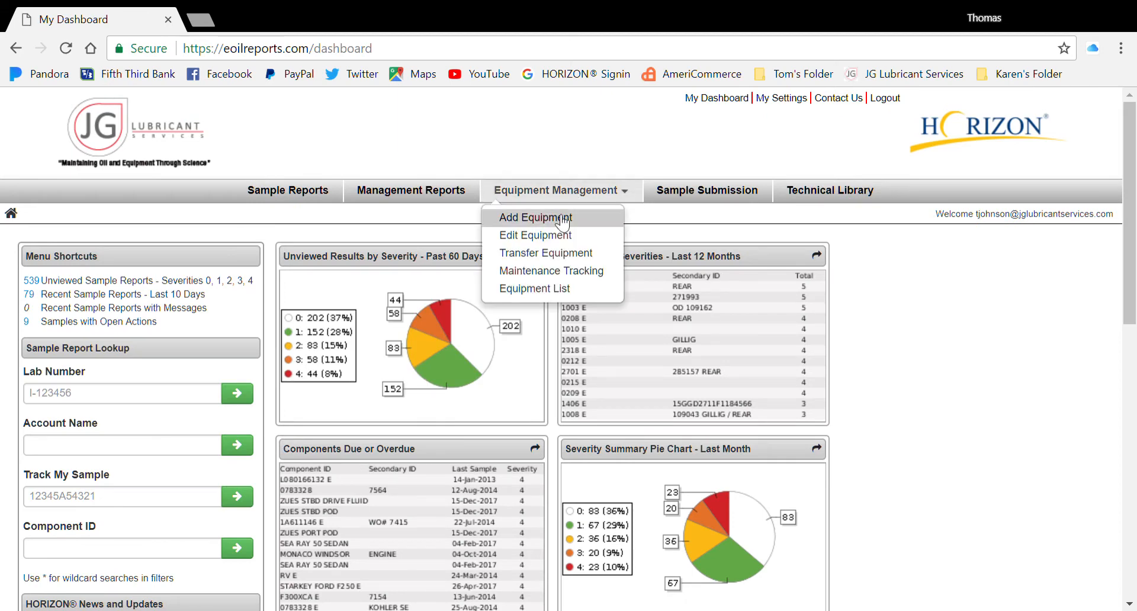
left_click(557, 217)
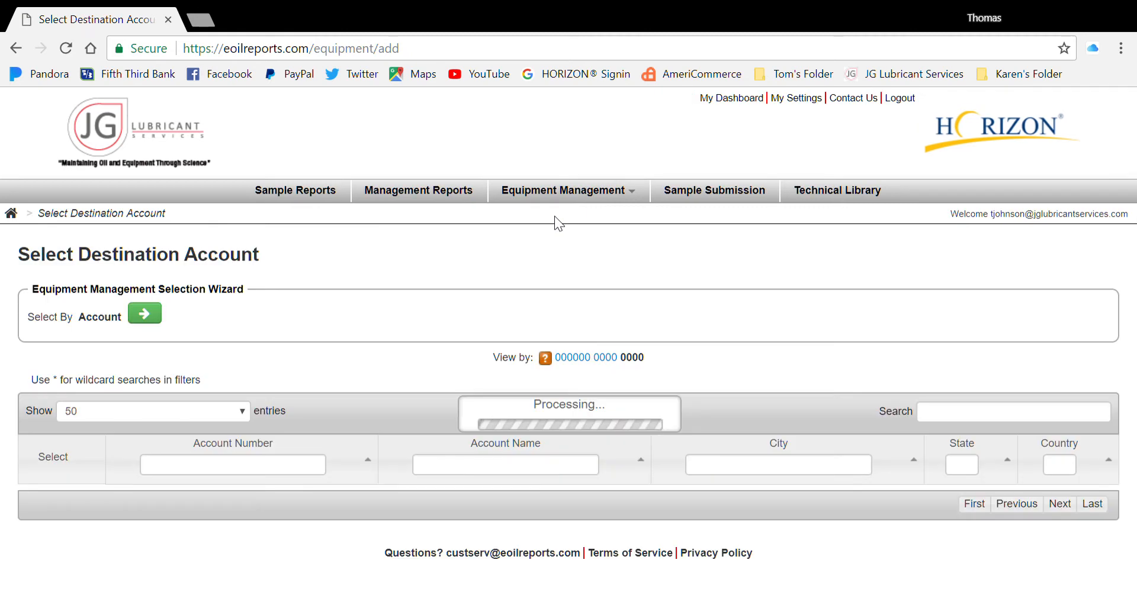
left_click(453, 472)
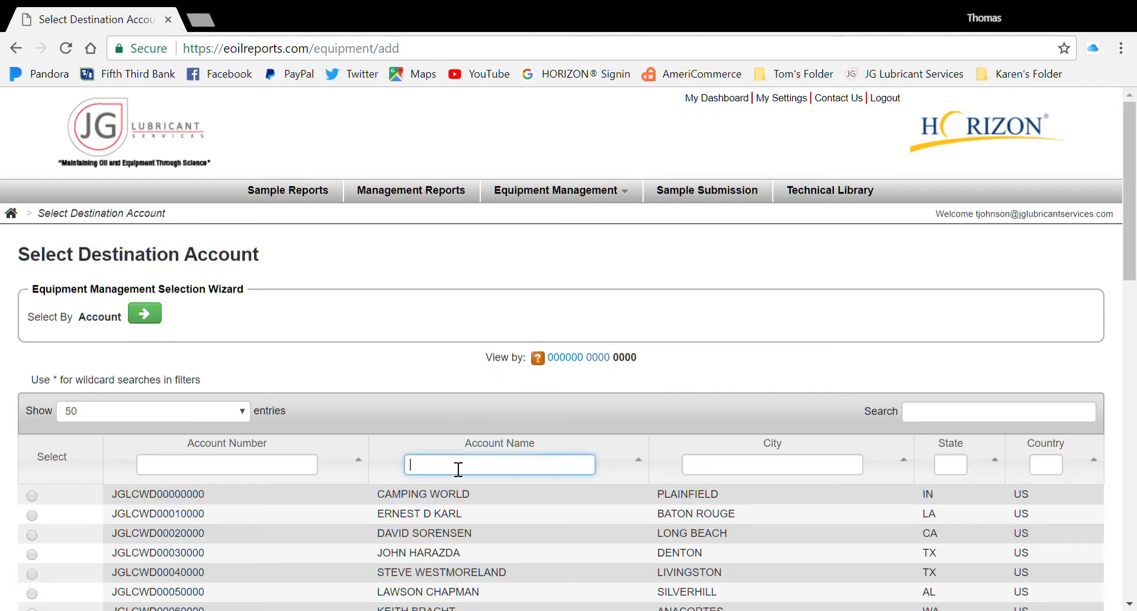
type("jg")
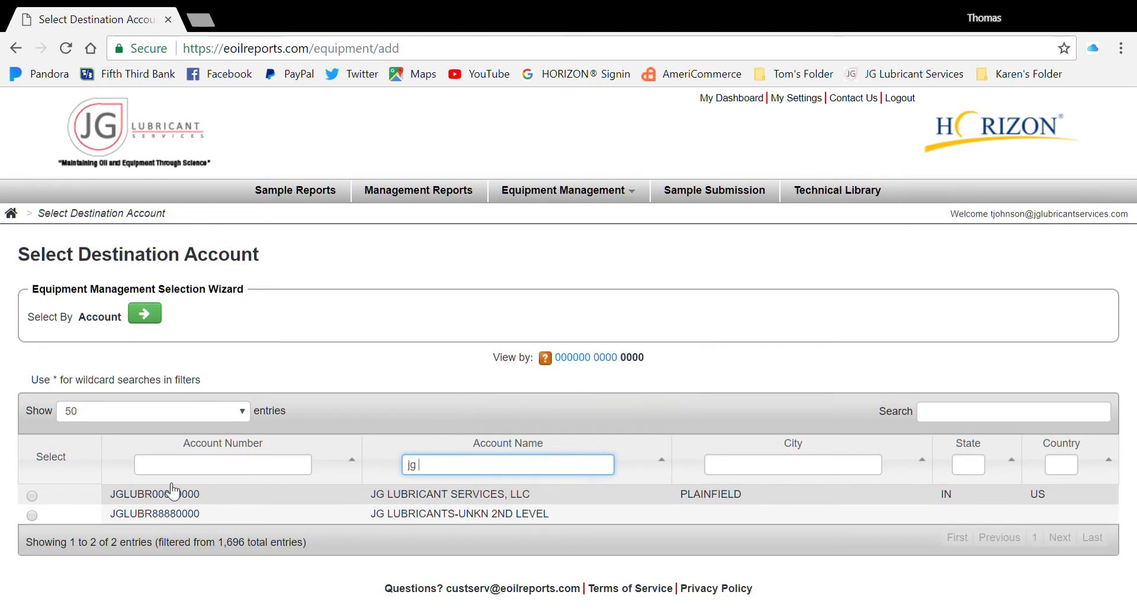
left_click(33, 496)
left_click(153, 318)
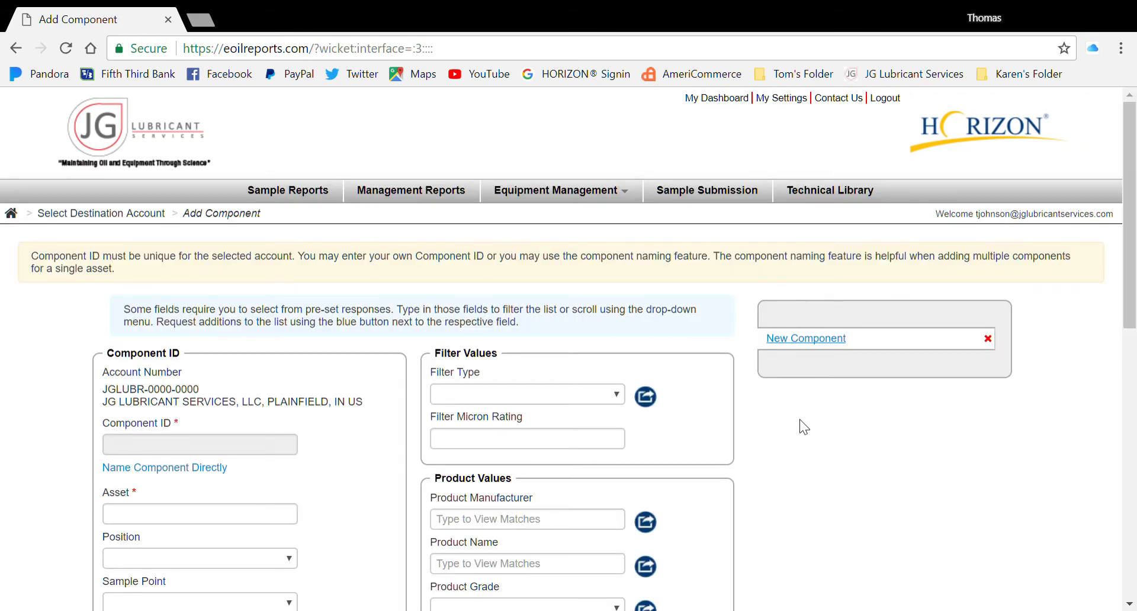
Switch to naming the component directly and enter Component ID 1hgtj2368978 ec.
scroll(826, 416, "down", 3)
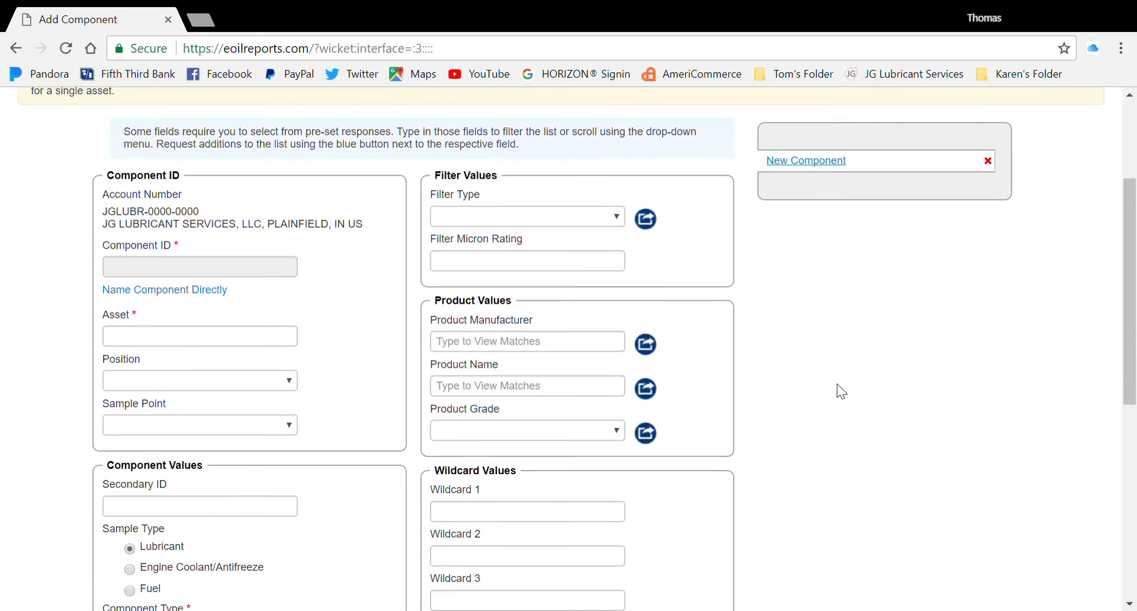
scroll(838, 382, "down", 2)
scroll(839, 381, "up", 2)
left_click(166, 294)
left_click(168, 274)
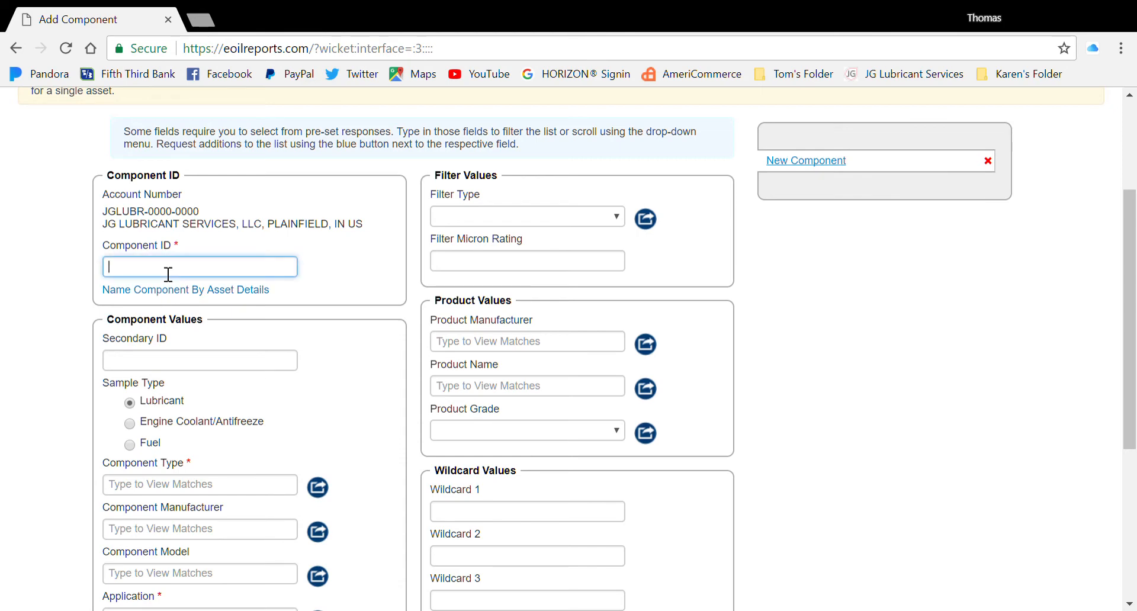
type("1hgt")
type("j2368978")
type("ec")
Set Secondary ID to 2004 Monaco Monark and sample type to Engine Coolant/Antifreeze.
left_click(325, 290)
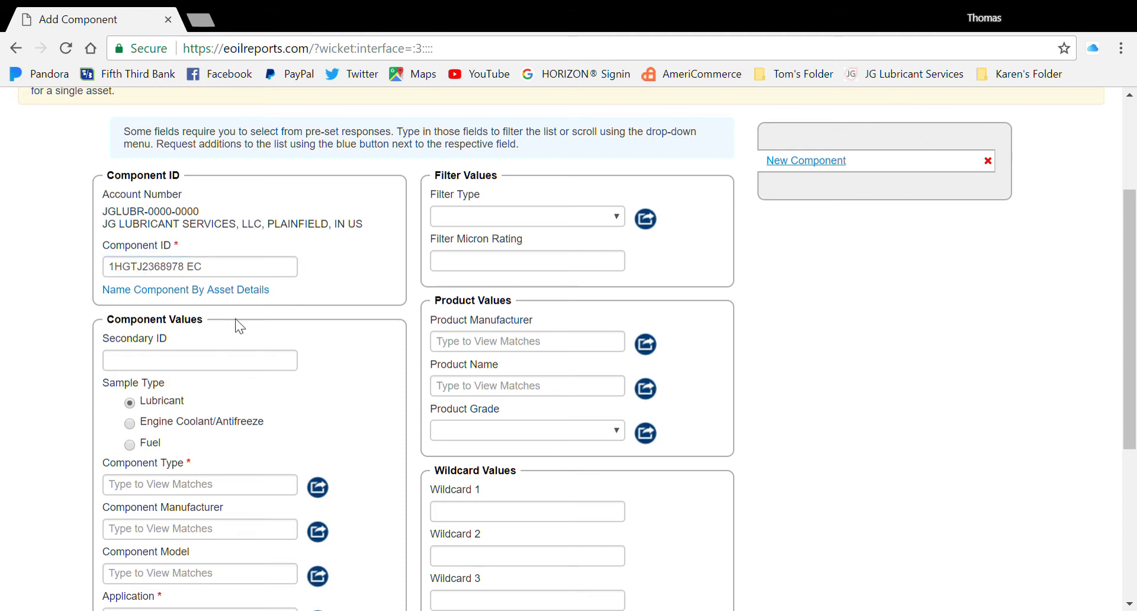
left_click(214, 362)
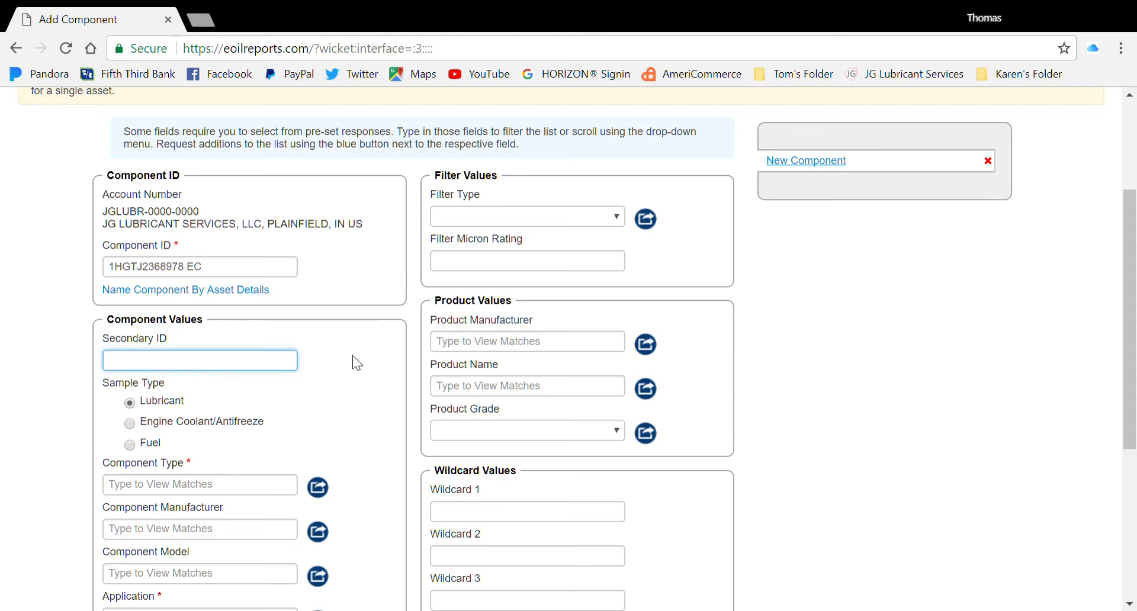
type("2004 Monaco Monark")
left_click(246, 407)
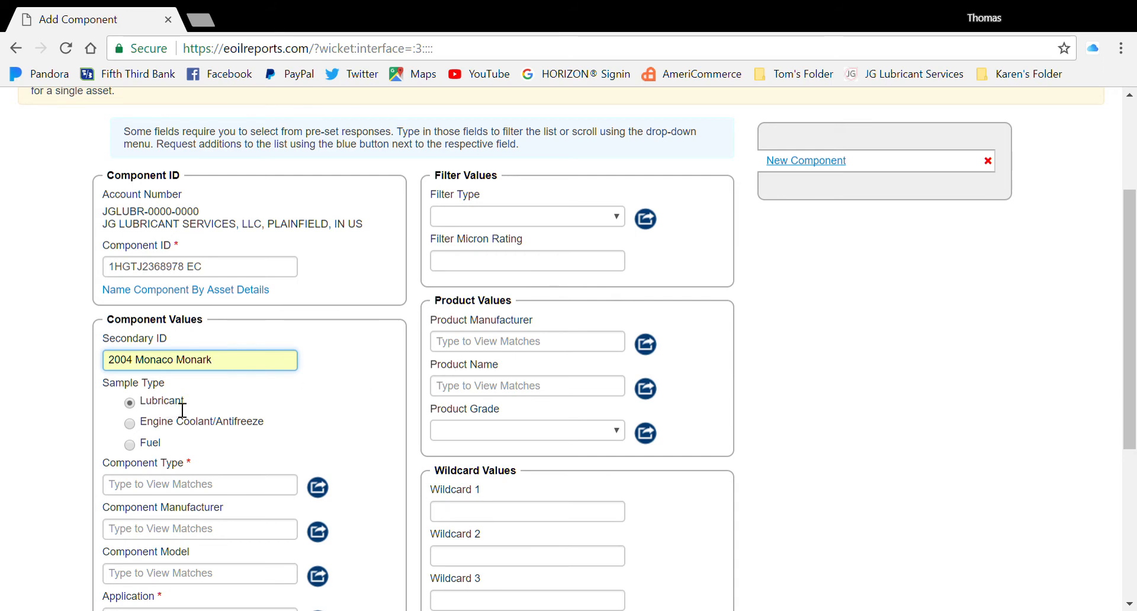
left_click(135, 423)
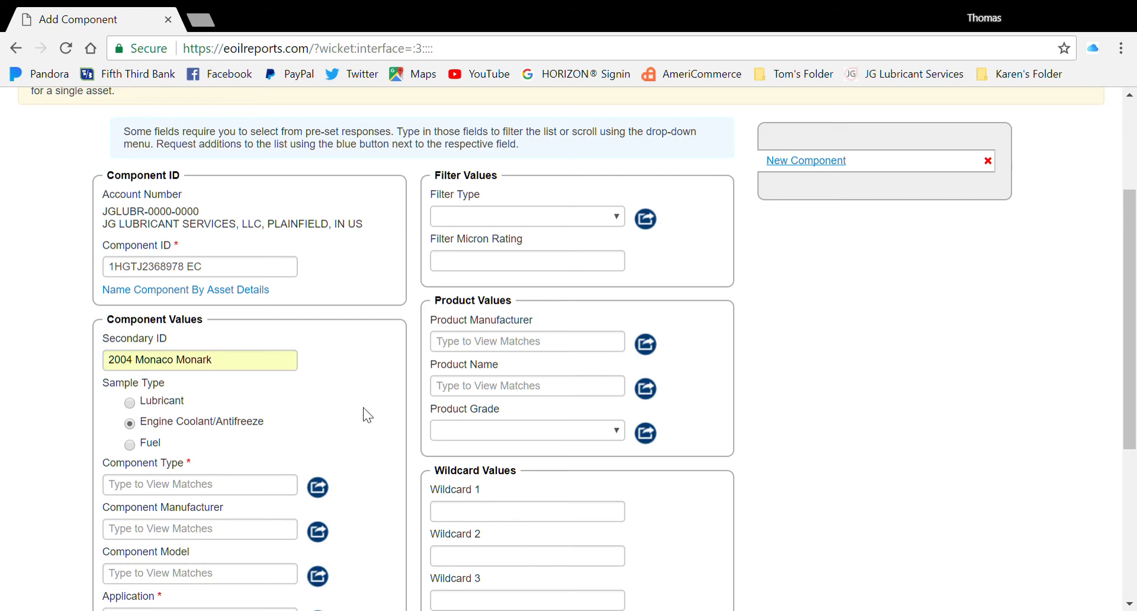
scroll(385, 400, "down", 1)
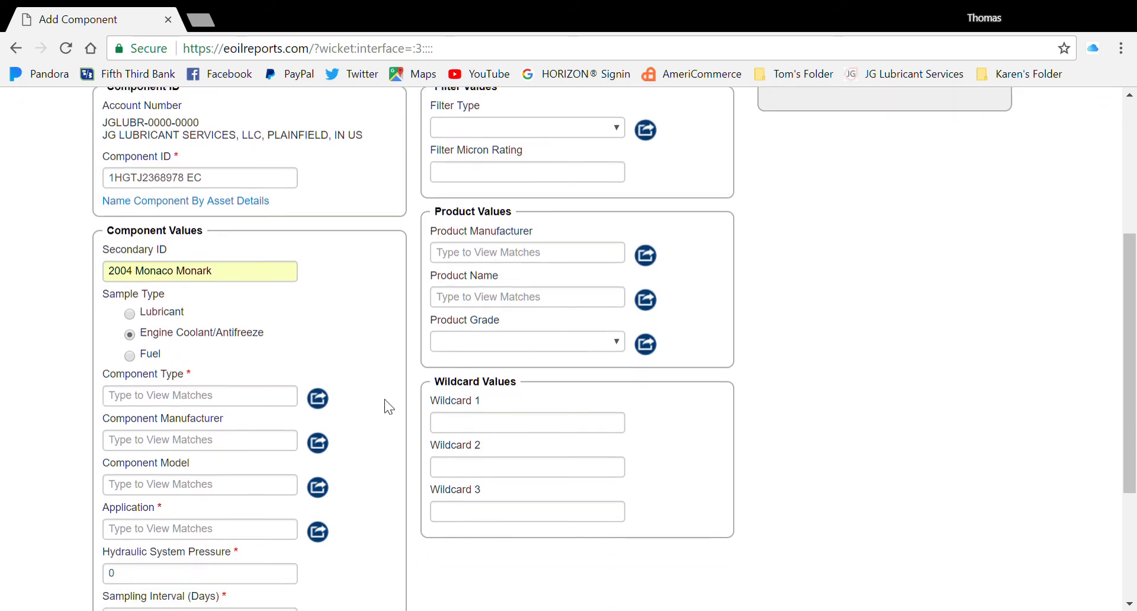
scroll(385, 401, "down", 1)
Set component type to COOLANT - CONVENTIONAL EG and manufacturer to ONAN / CUMMINS.
left_click(183, 310)
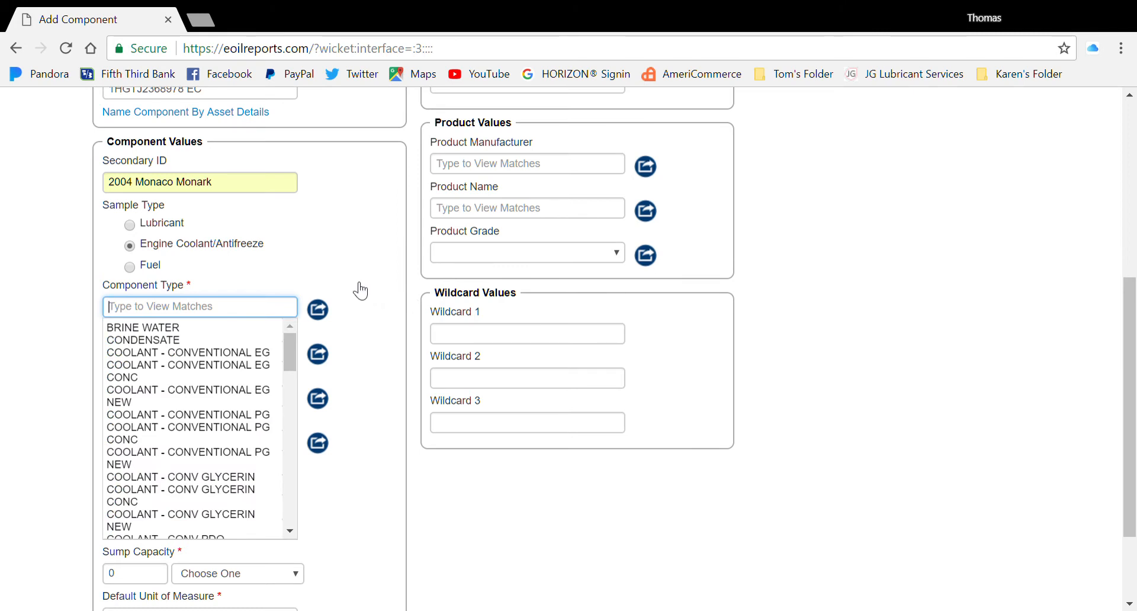
left_click(247, 358)
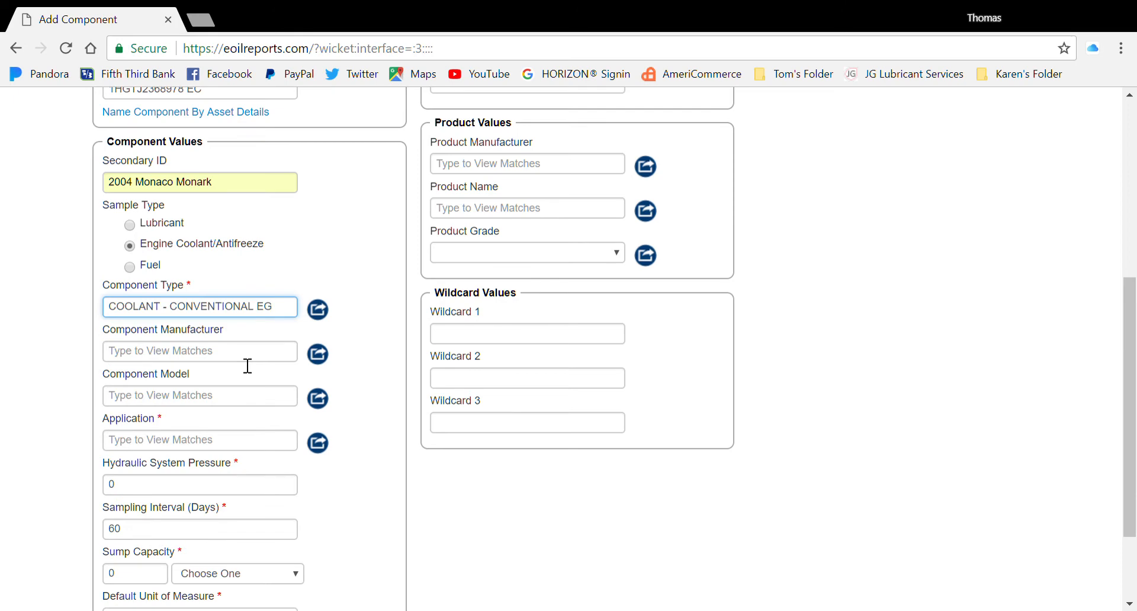
left_click(213, 360)
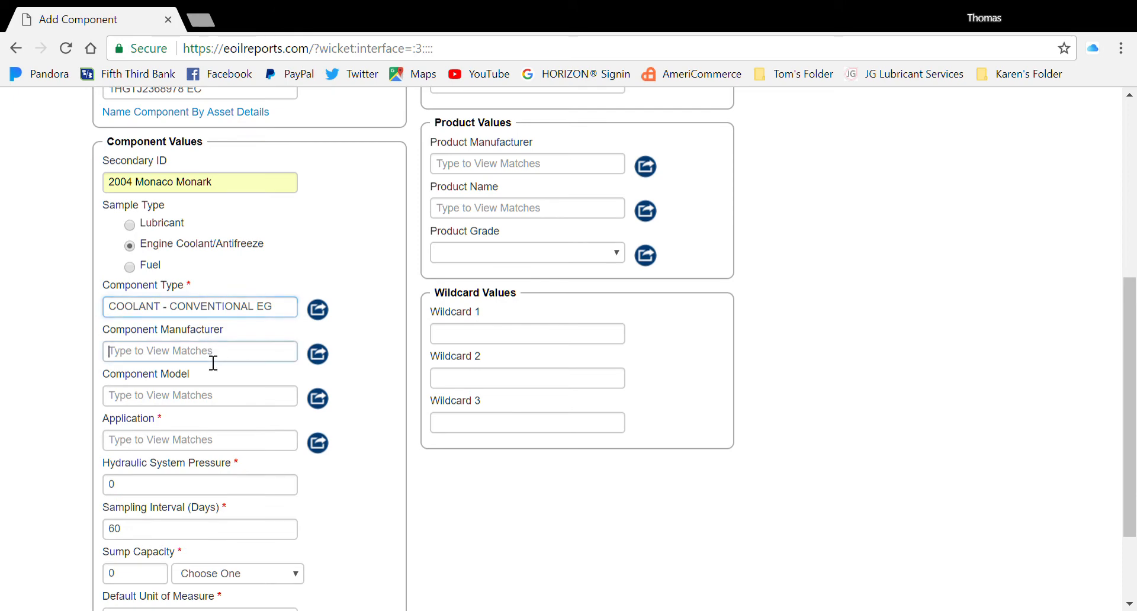
type("ona")
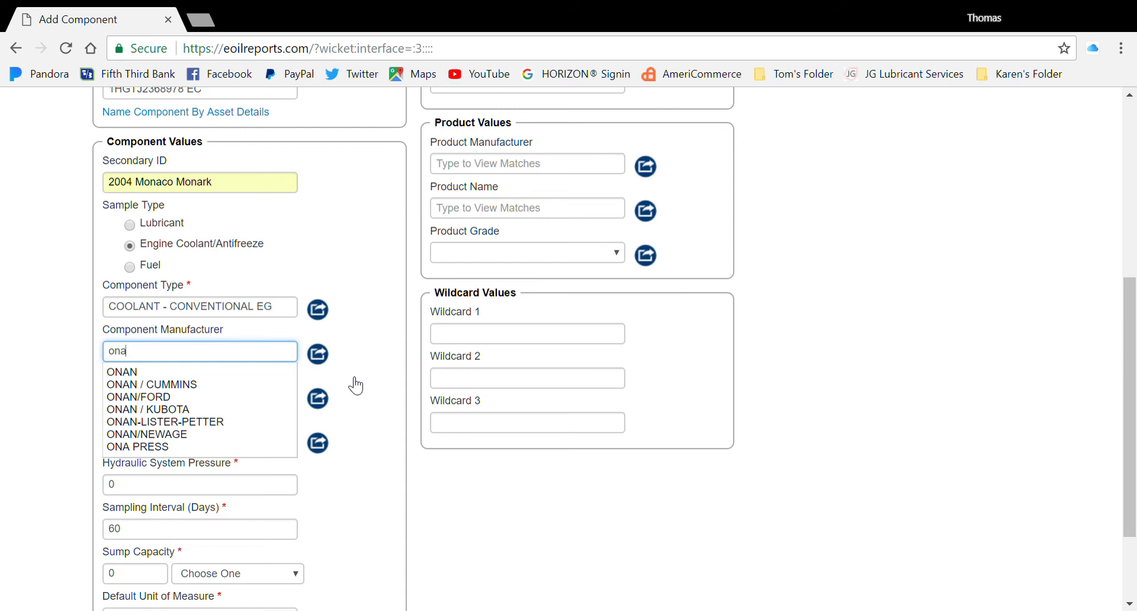
left_click(190, 388)
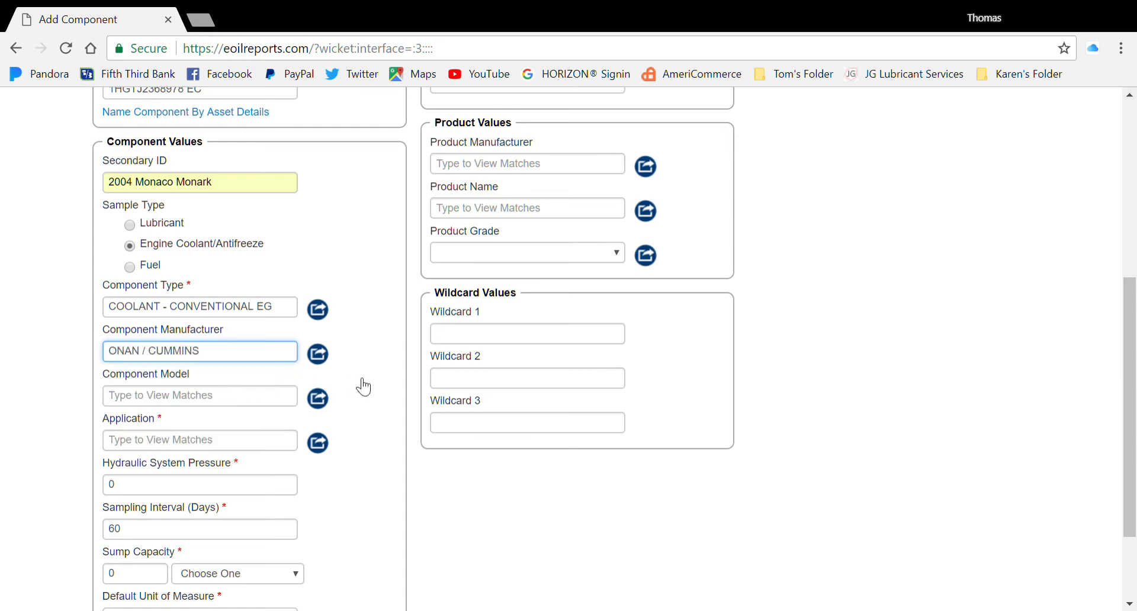
Set the component model to QD 8000 and application to RECREATIONAL VEHICLE.
left_click(221, 408)
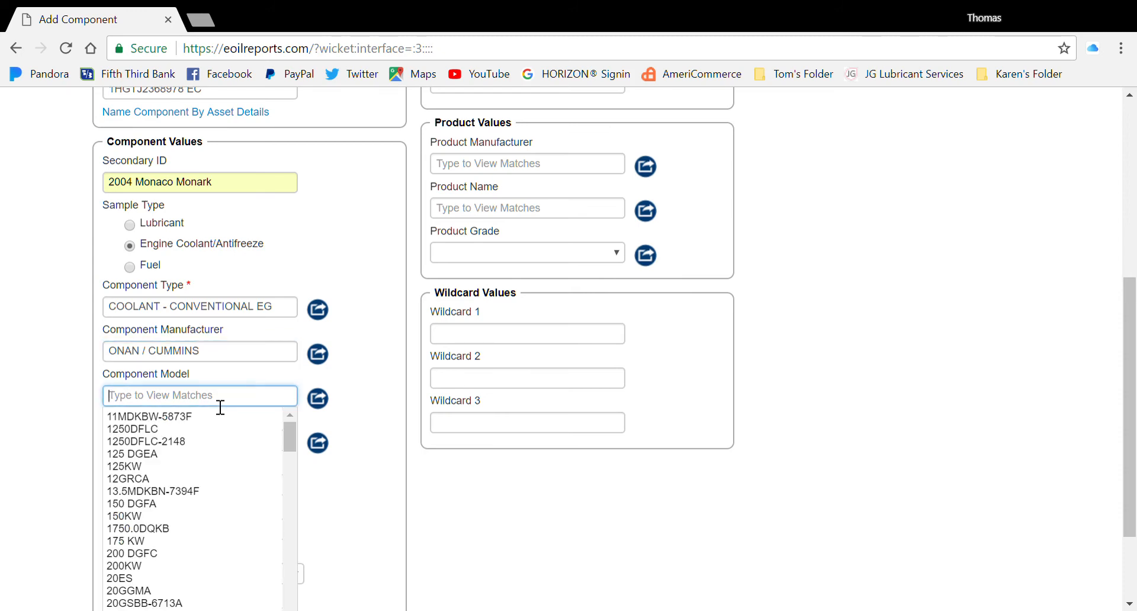
type("qd")
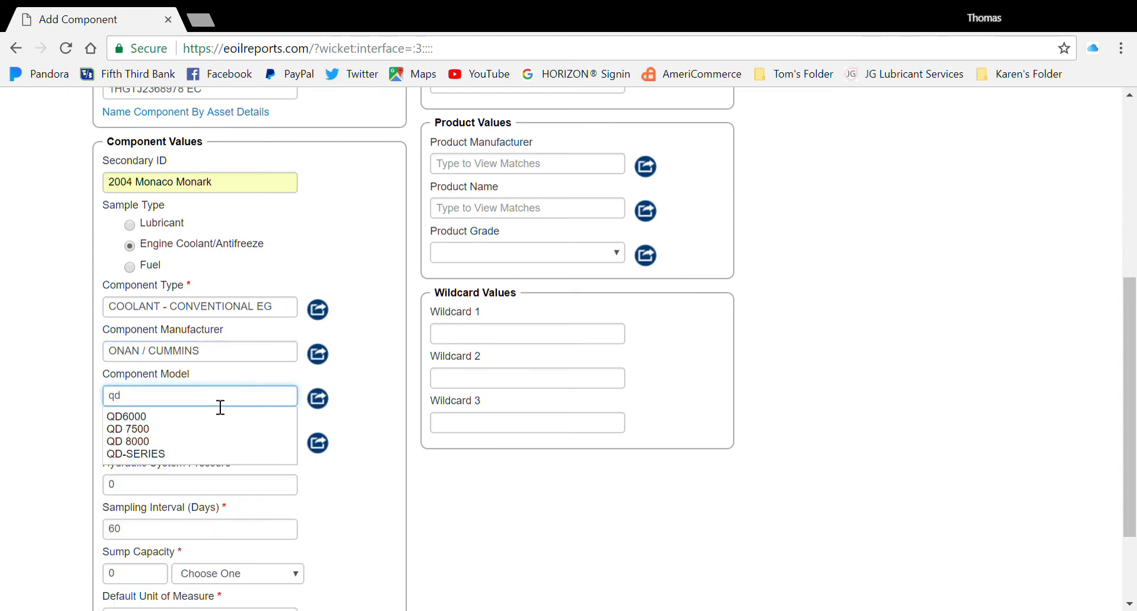
left_click(155, 447)
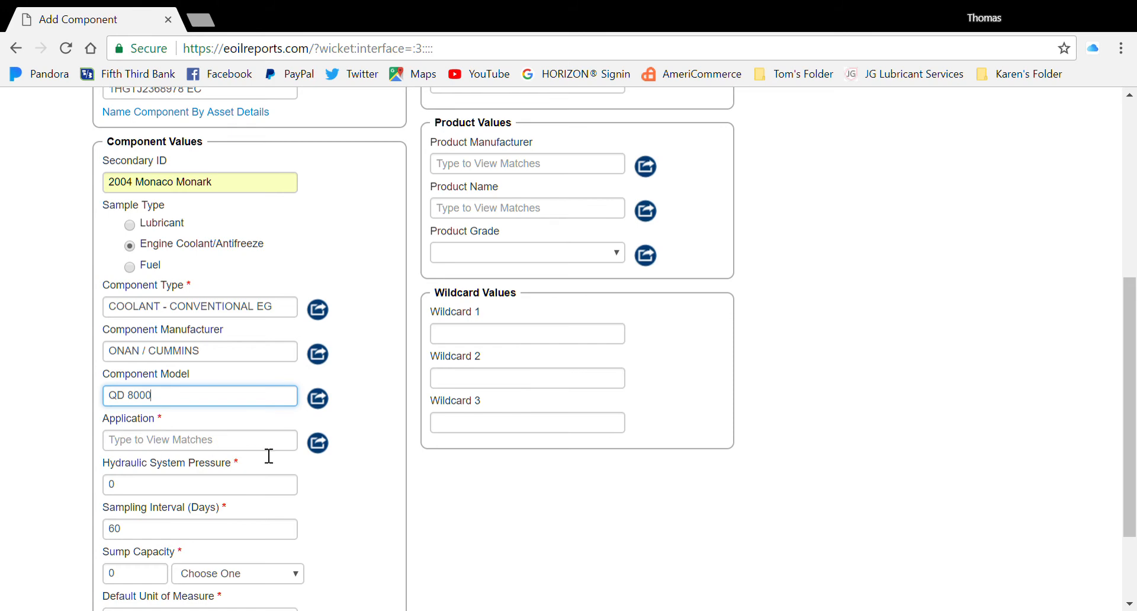
left_click(216, 446)
type("rec")
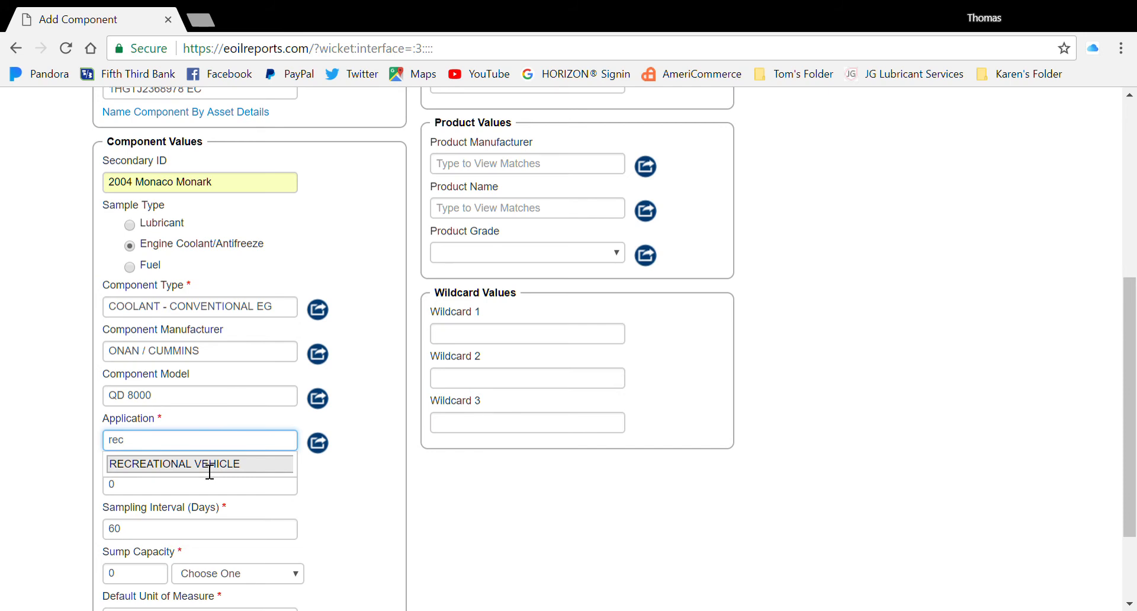
left_click(208, 464)
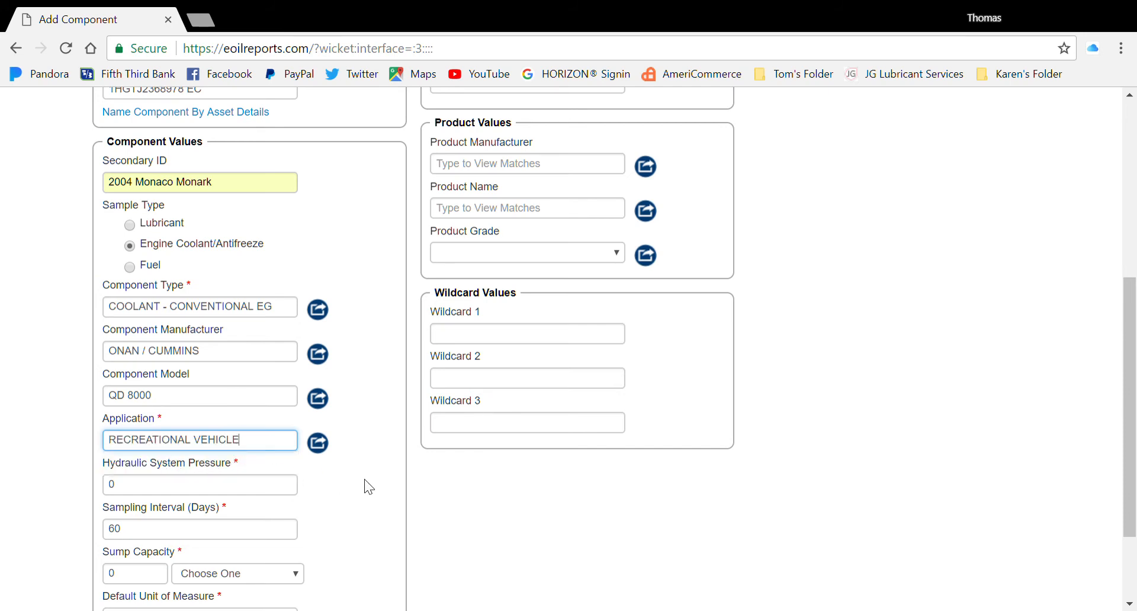
scroll(364, 479, "down", 3)
scroll(367, 405, "down", 1)
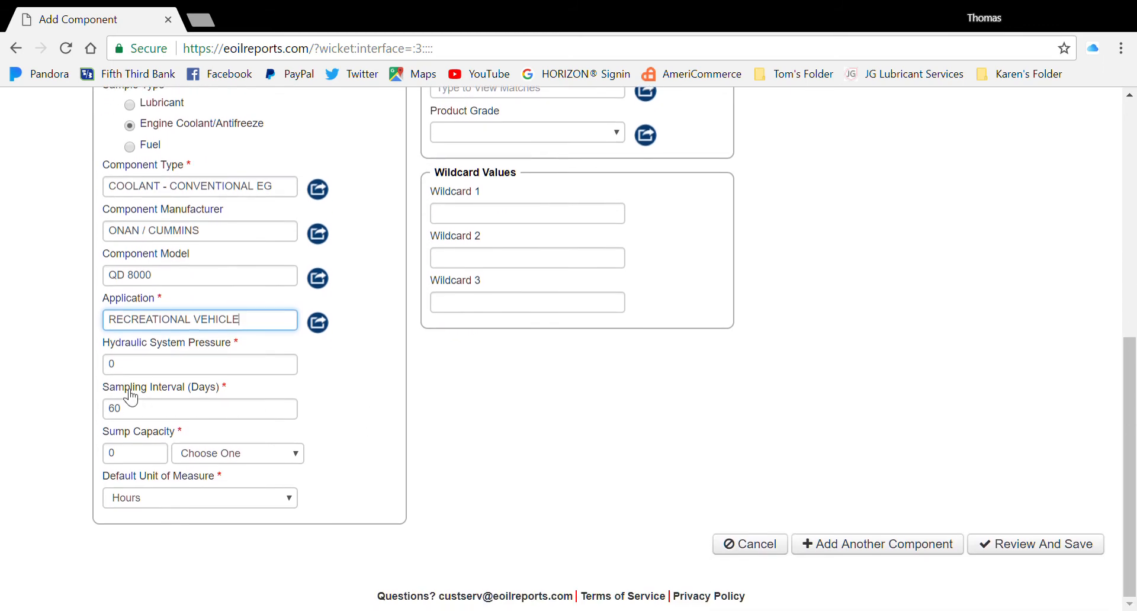
Set the sampling interval to 365 days.
double_click(116, 410)
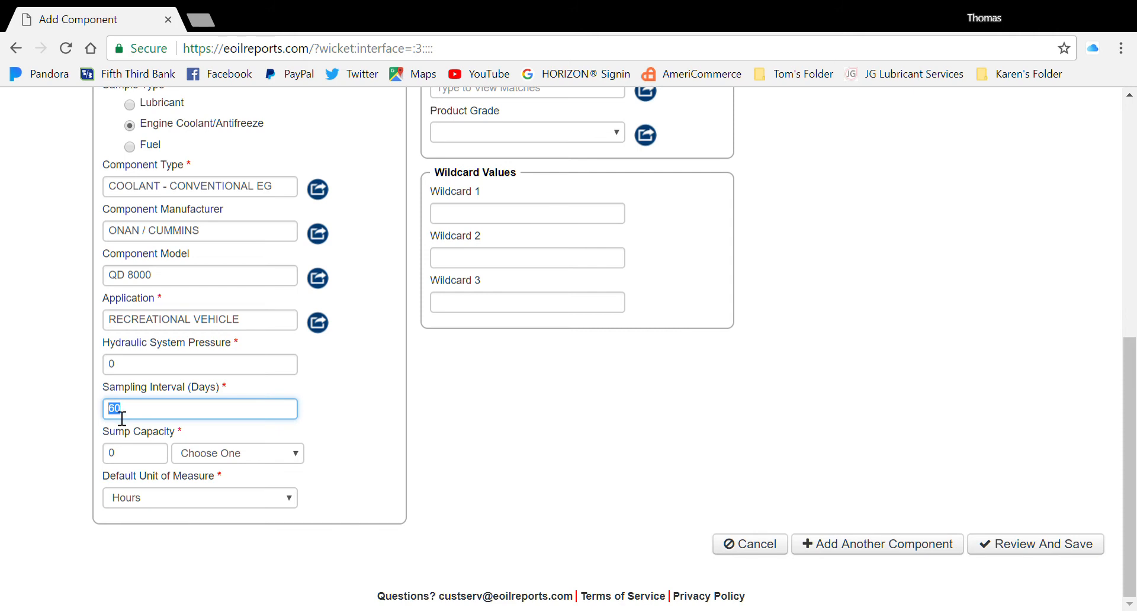
type("365")
left_click(354, 431)
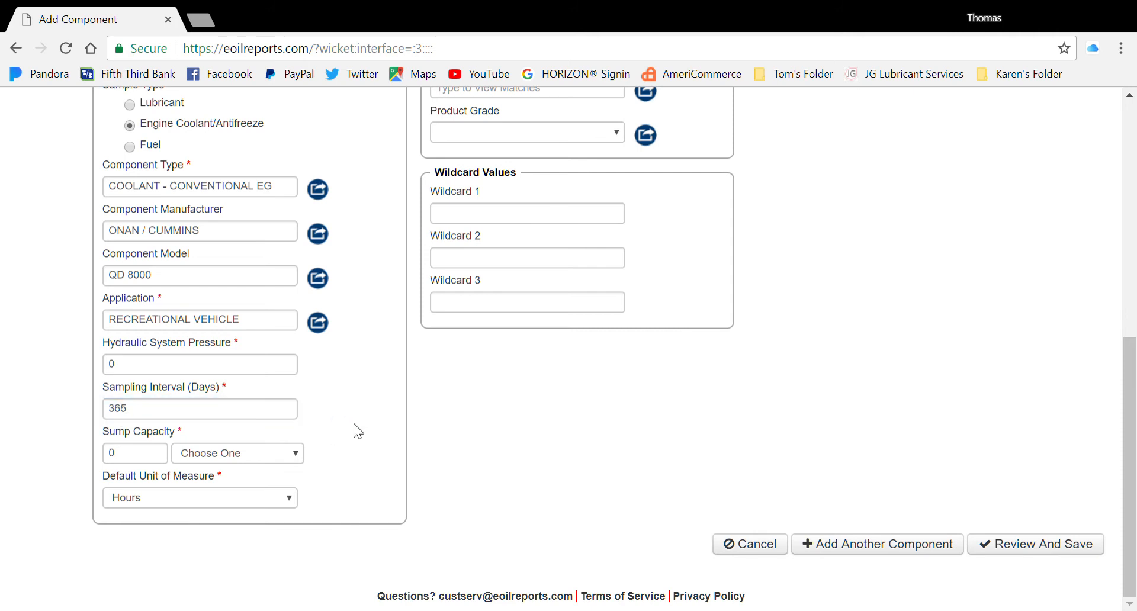
Set sump capacity to 3 Gallons and the default unit of measure to Miles.
double_click(124, 459)
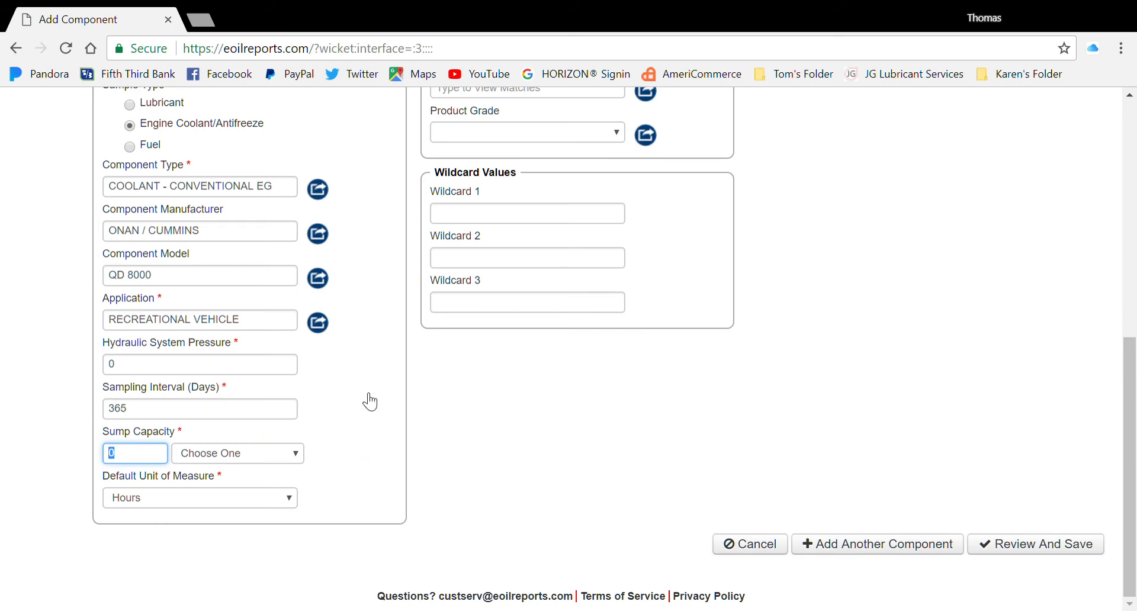
type("3")
left_click(300, 456)
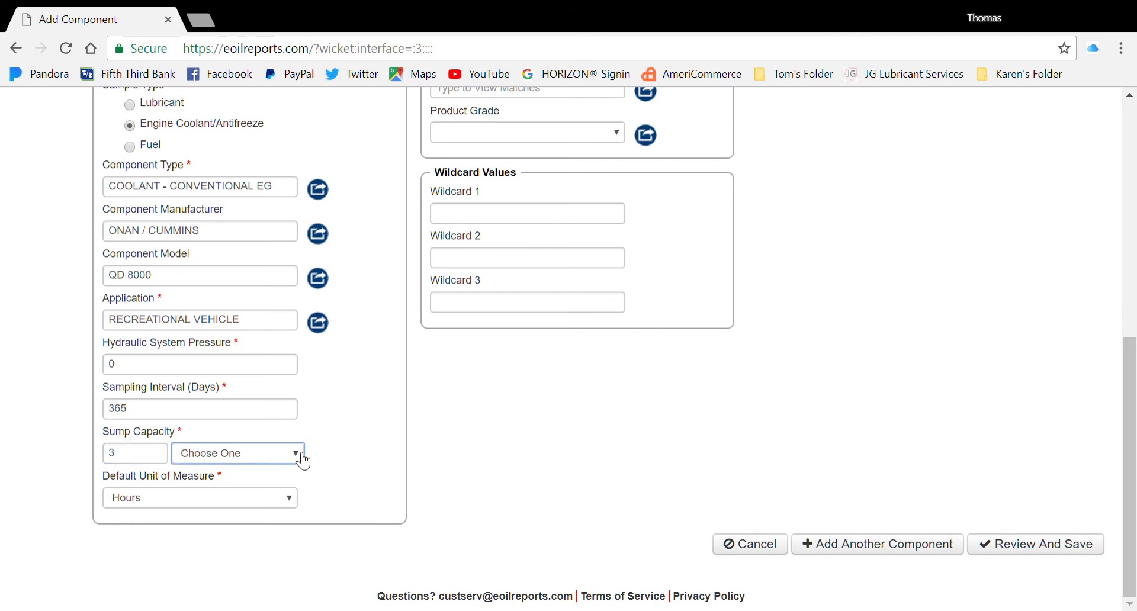
left_click(214, 347)
left_click(373, 450)
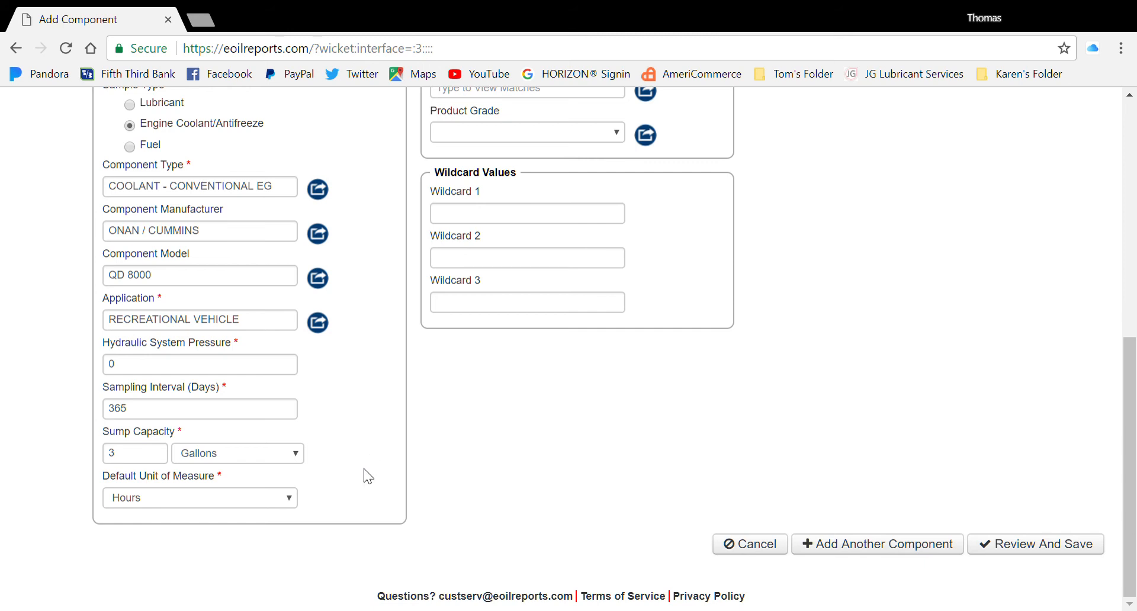
left_click(291, 501)
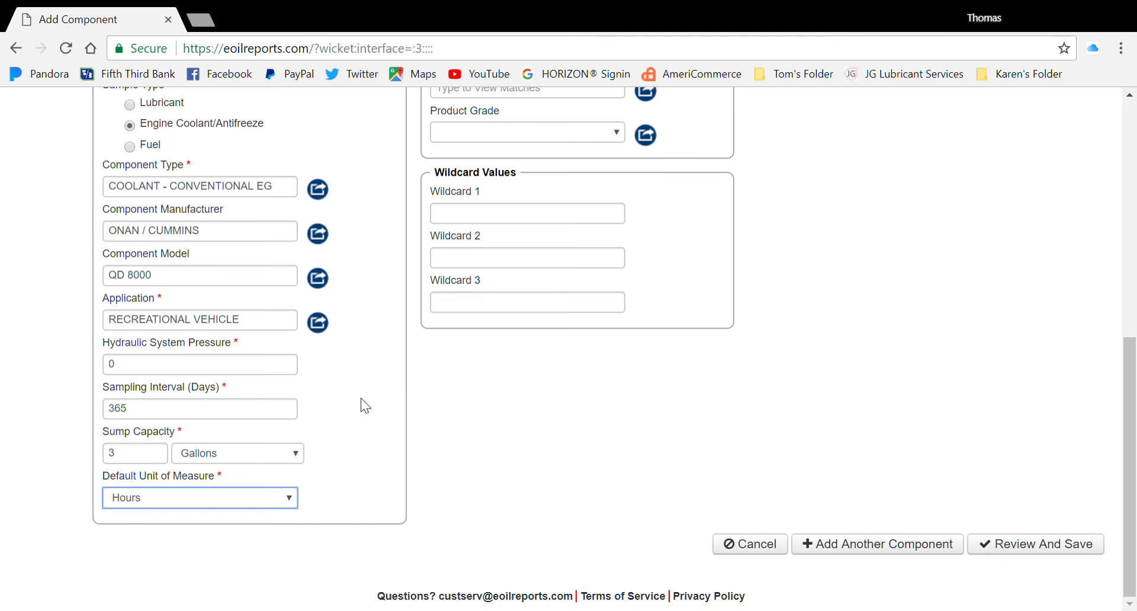
left_click(179, 272)
Enter 'unk' as product manufacturer, submitting 1HGTJ2368978 EC to review, then reopen it for editing.
scroll(794, 355, "up", 6)
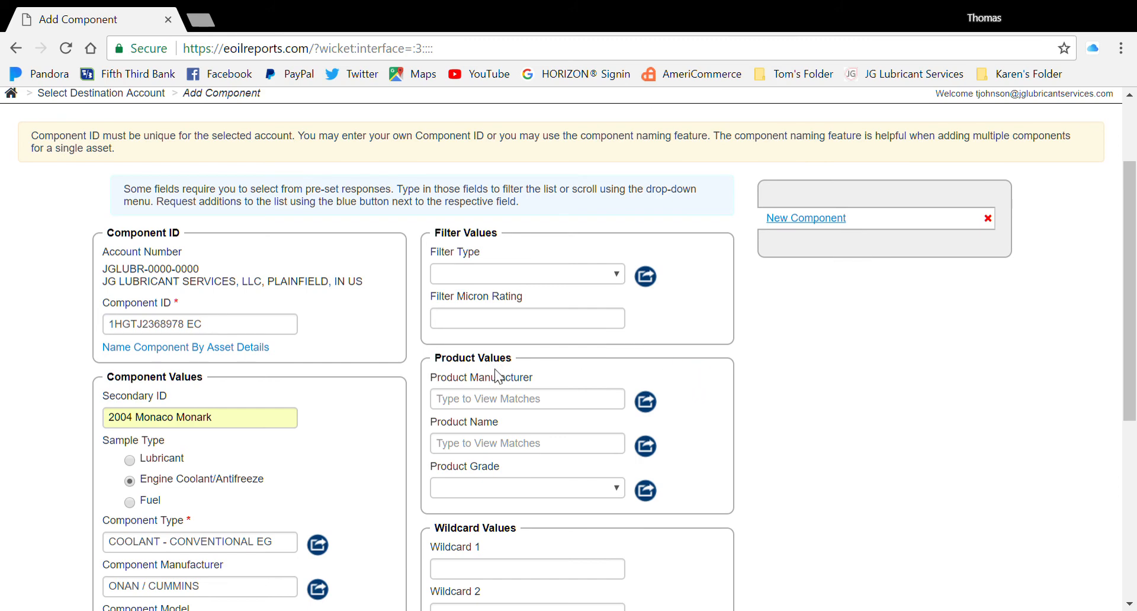
left_click(519, 408)
type("u")
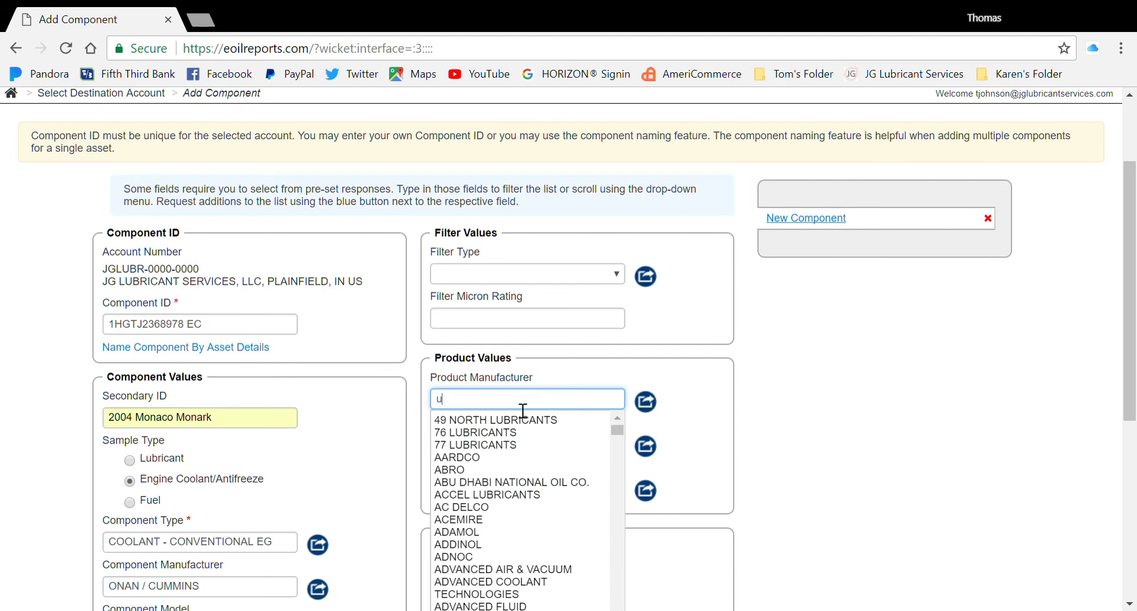
type("nk")
key("Return")
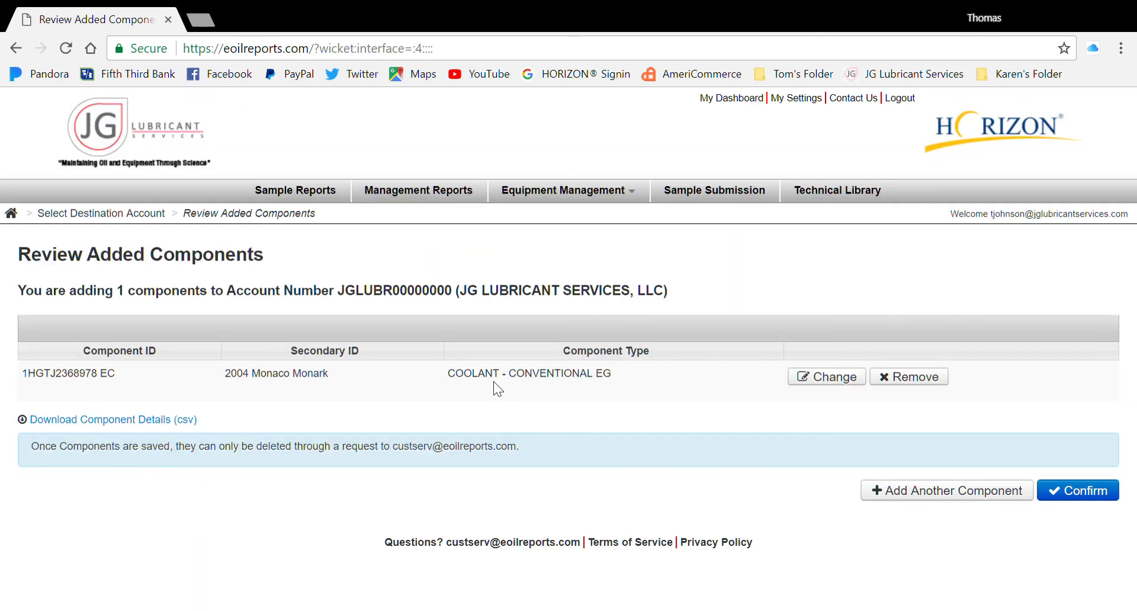
left_click(835, 379)
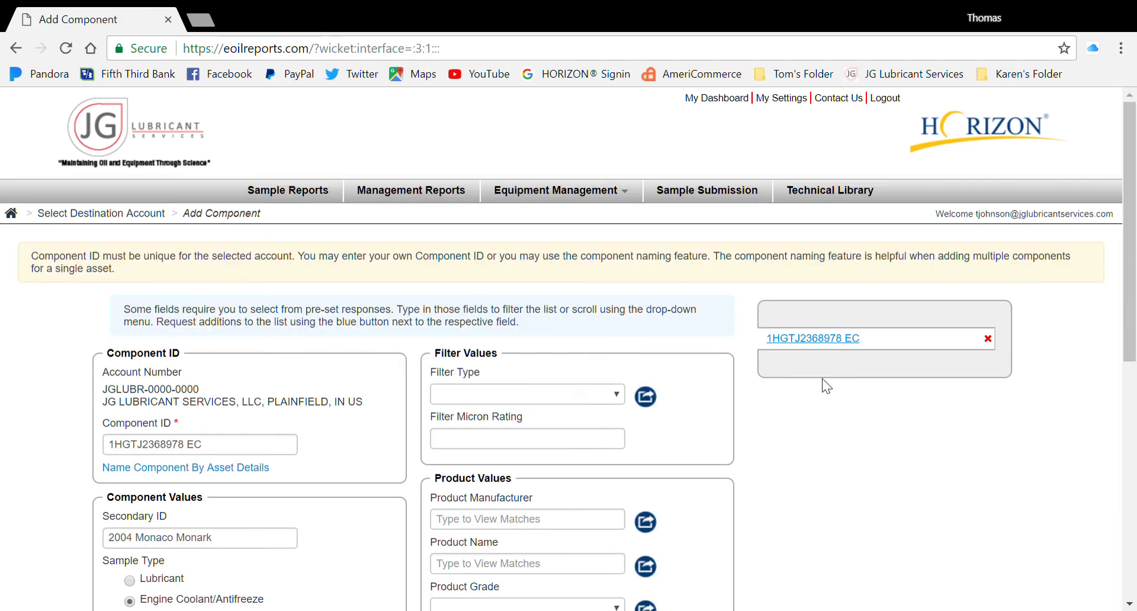
Choose UNKNOWN for both Product Manufacturer and Product Name from the 'unk' suggestions.
scroll(603, 460, "down", 3)
left_click(477, 348)
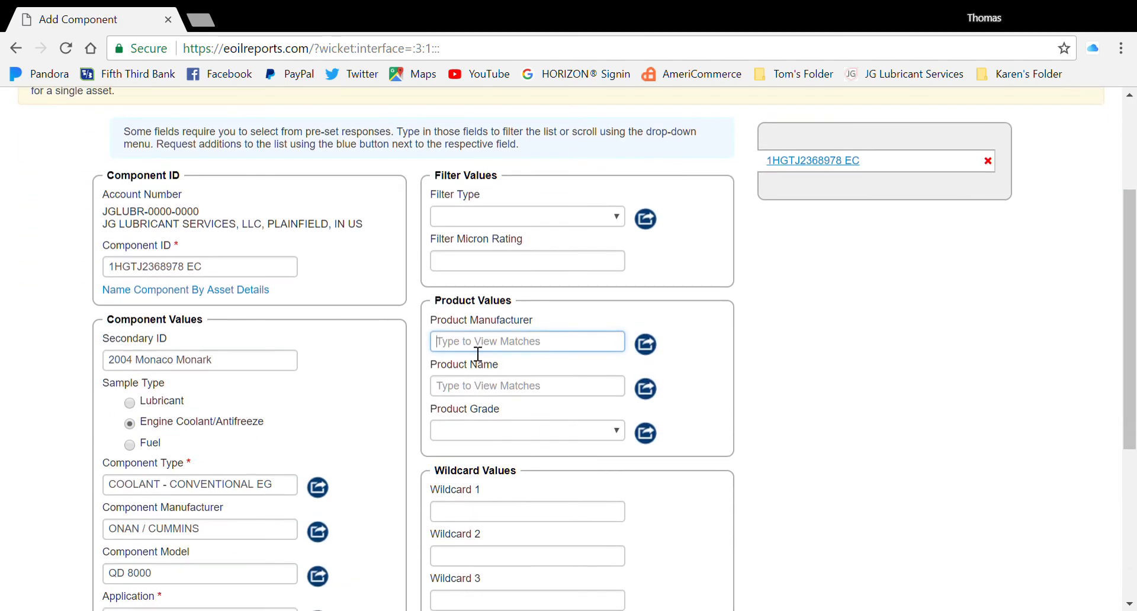
type("unk")
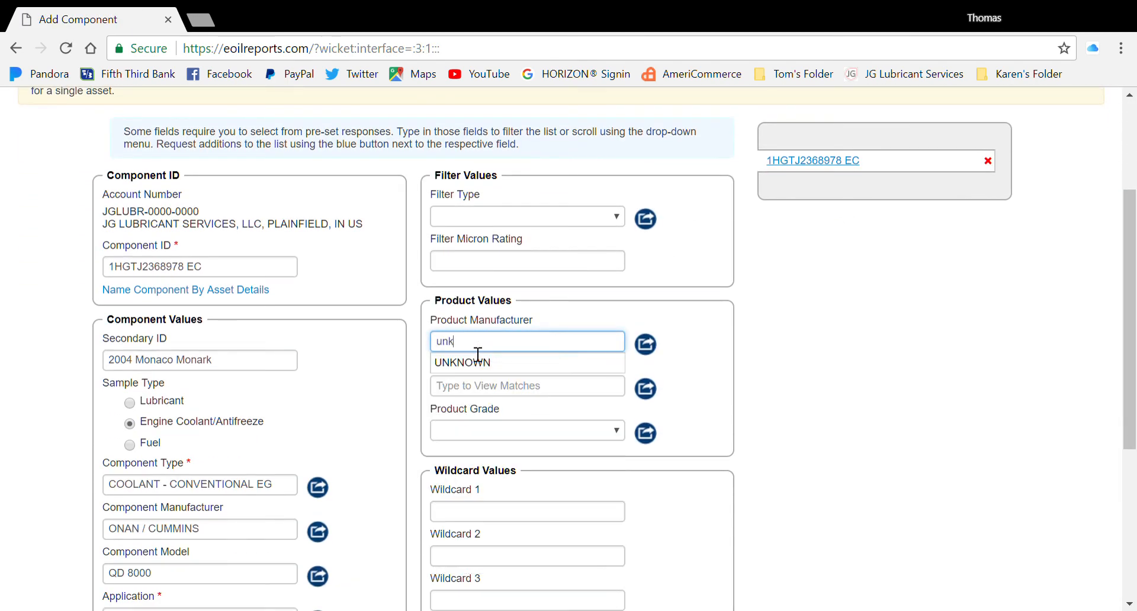
left_click(528, 365)
left_click(489, 386)
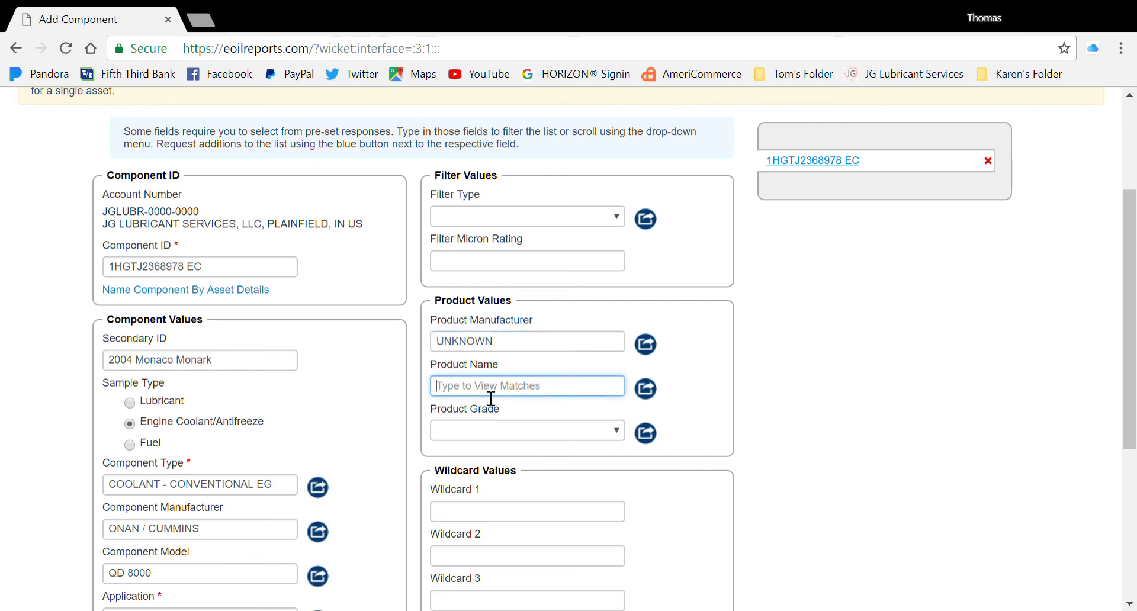
type("unk")
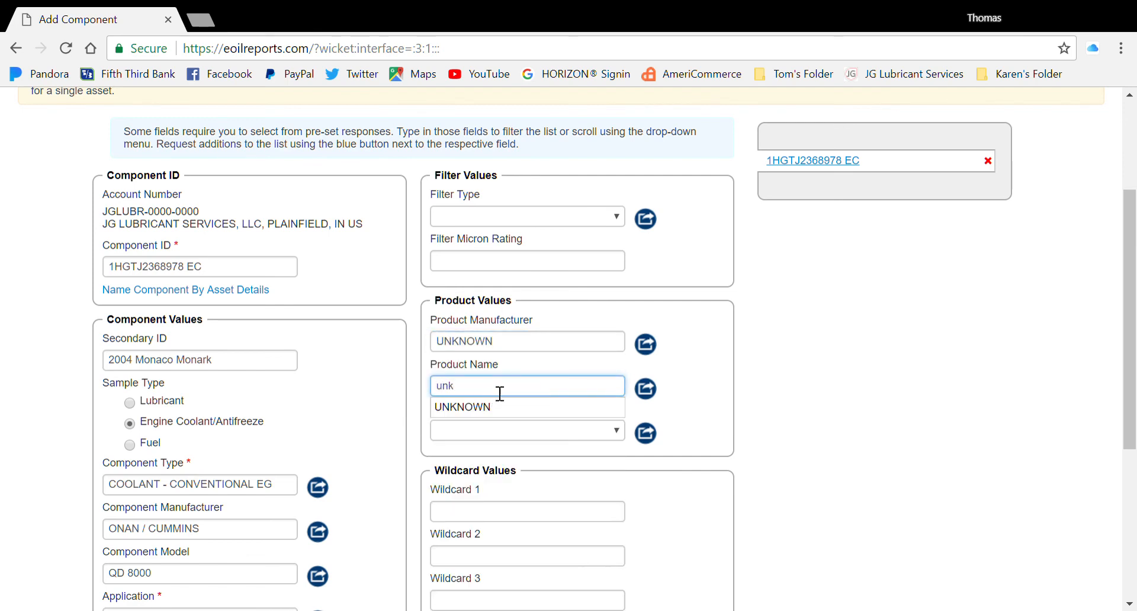
left_click(489, 415)
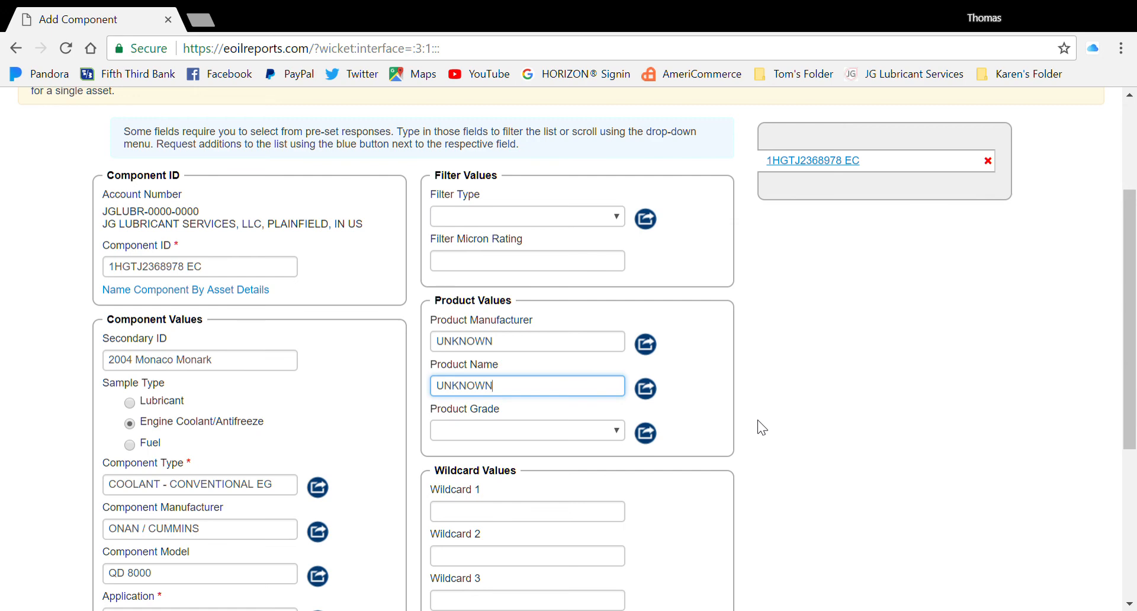
scroll(781, 411, "down", 1)
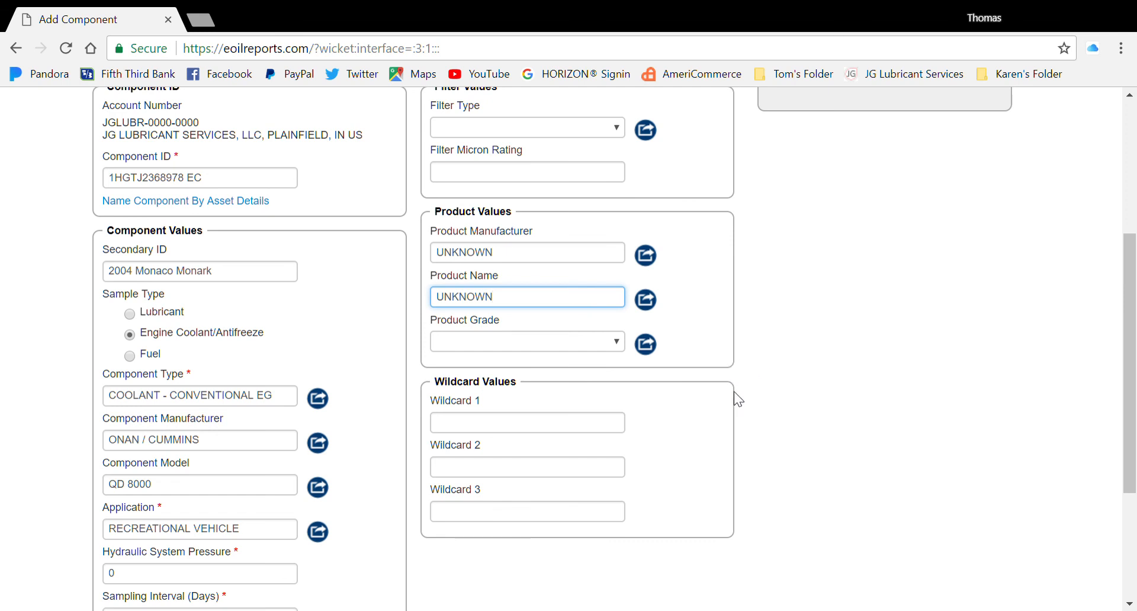
scroll(617, 459, "down", 1)
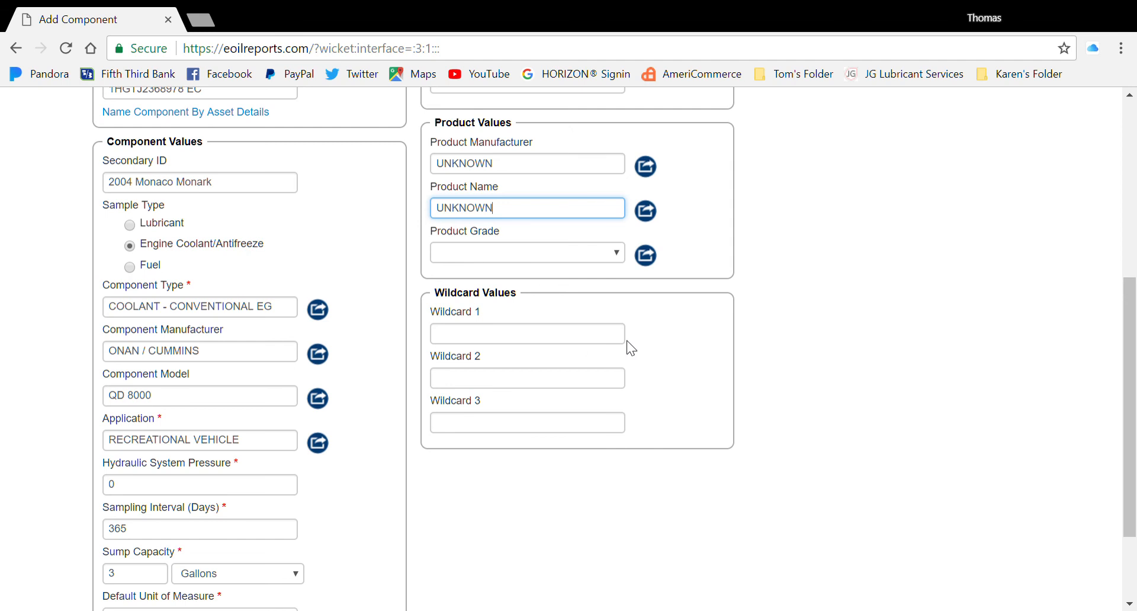
Enter the note 'Found laak on expansion tank' in Wildcard 1.
left_click(525, 342)
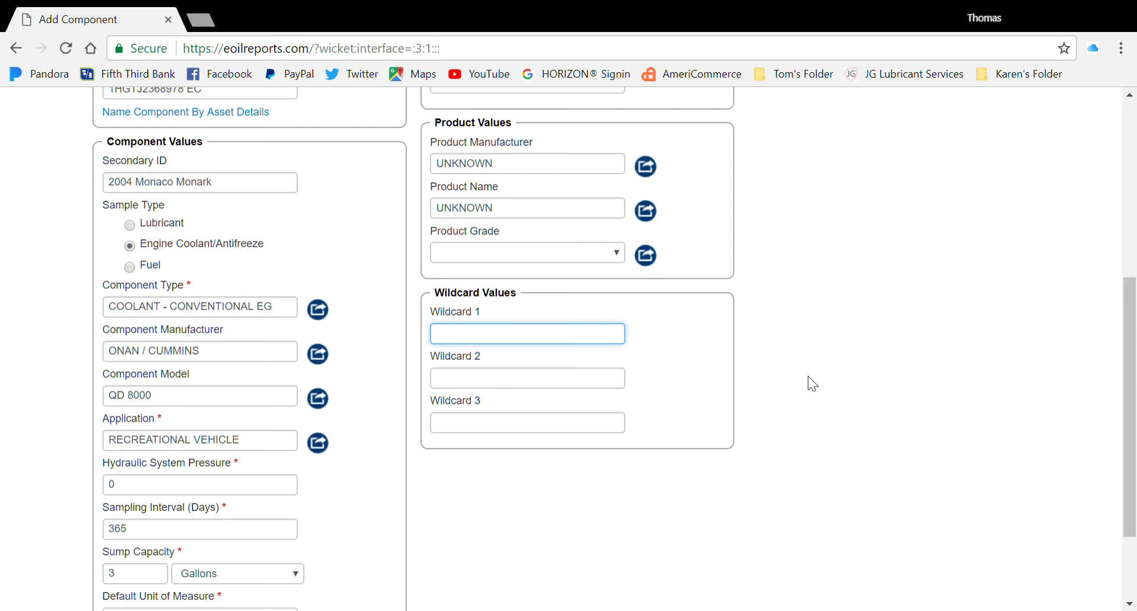
type("Found ")
type("la")
type("ak on")
type(" expansion ")
type("tank")
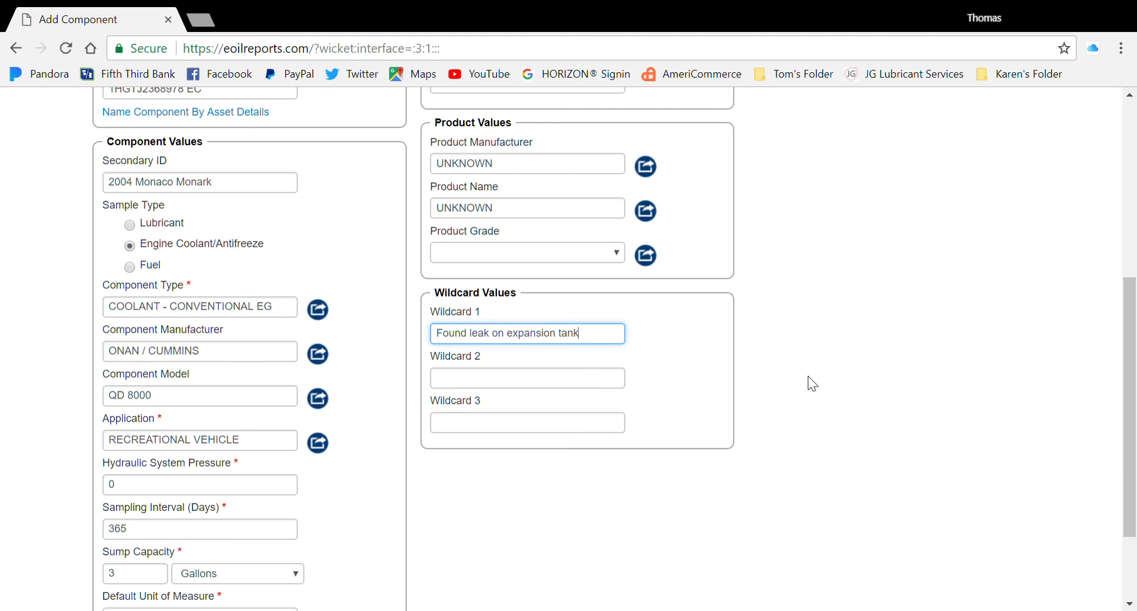
scroll(870, 390, "down", 2)
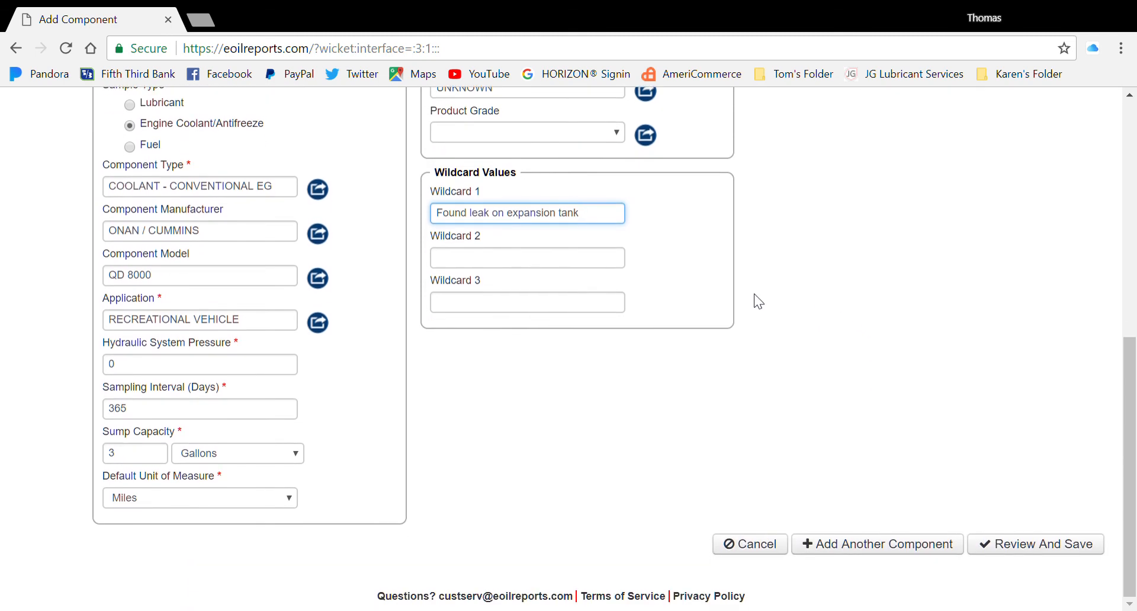